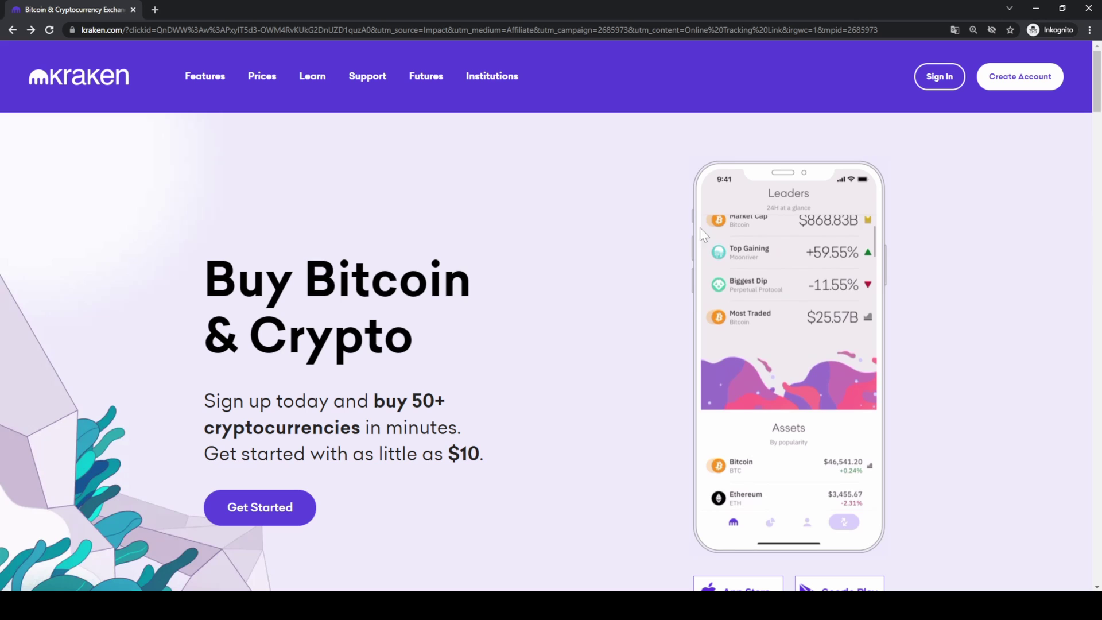
# From the homepage, enter the Niklas account and choose Get Verified from its dropdown.
pyautogui.click(241, 505)
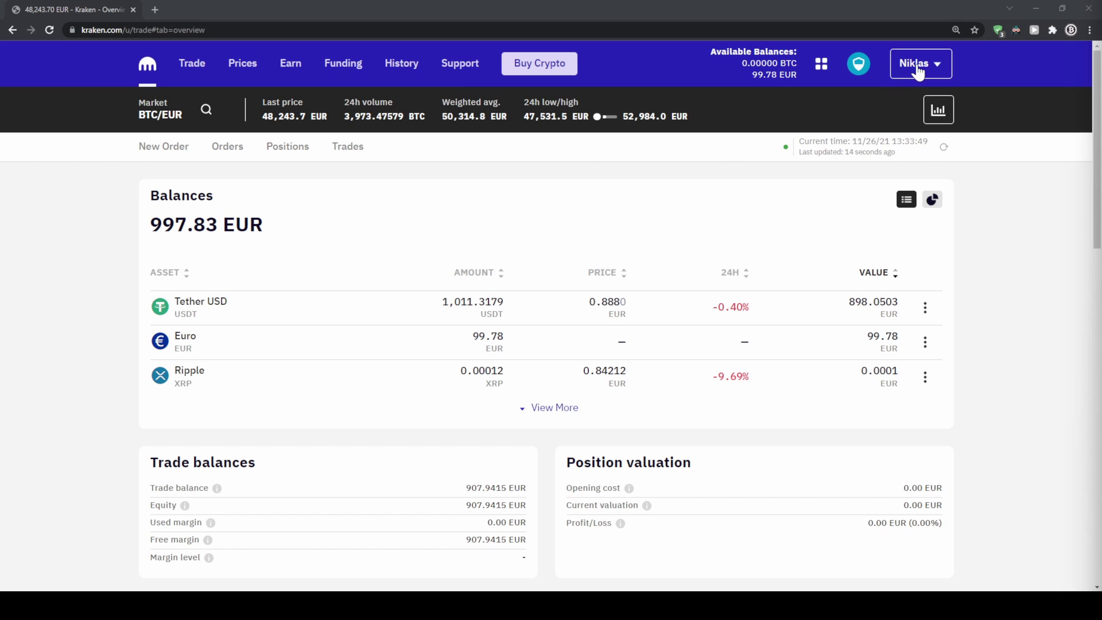
pyautogui.click(939, 66)
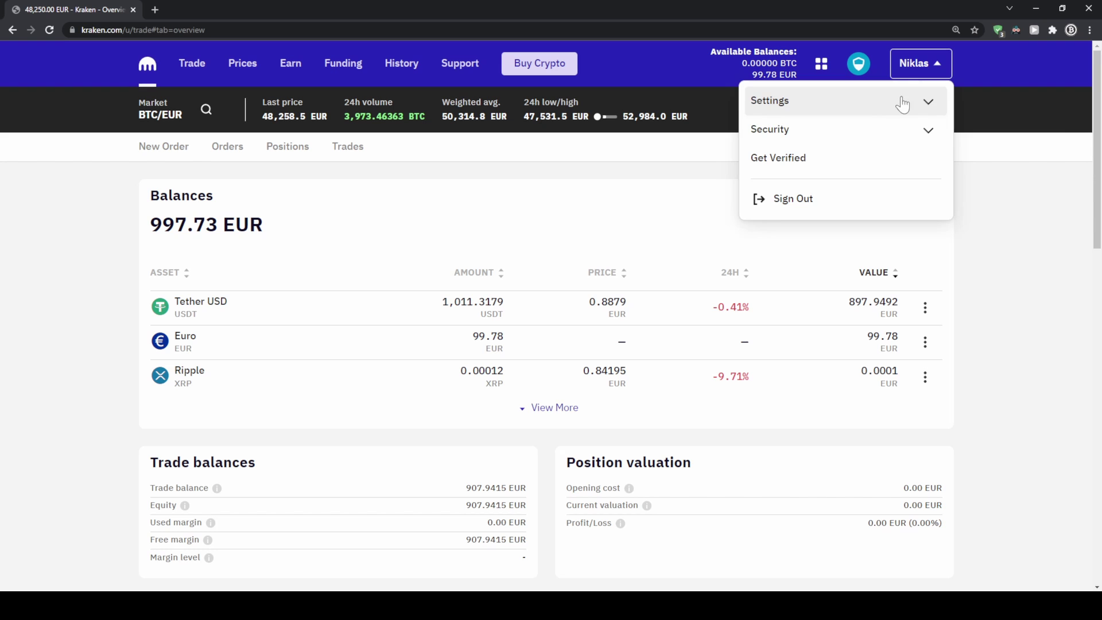
pyautogui.click(835, 161)
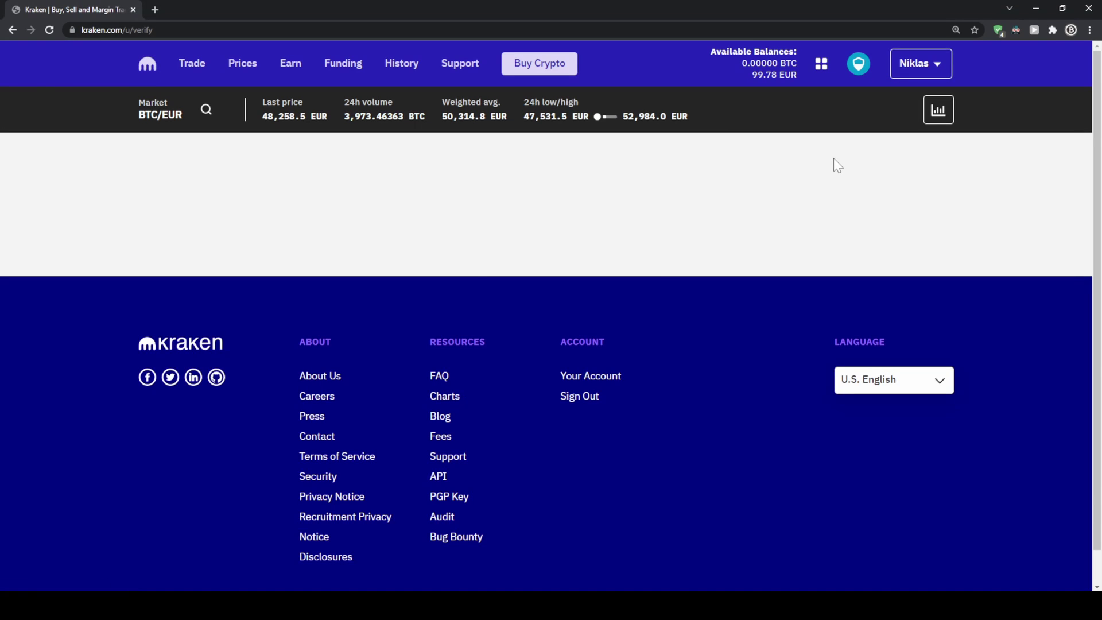
pyautogui.scroll(-1, 592, 231)
pyautogui.scroll(-1, 591, 235)
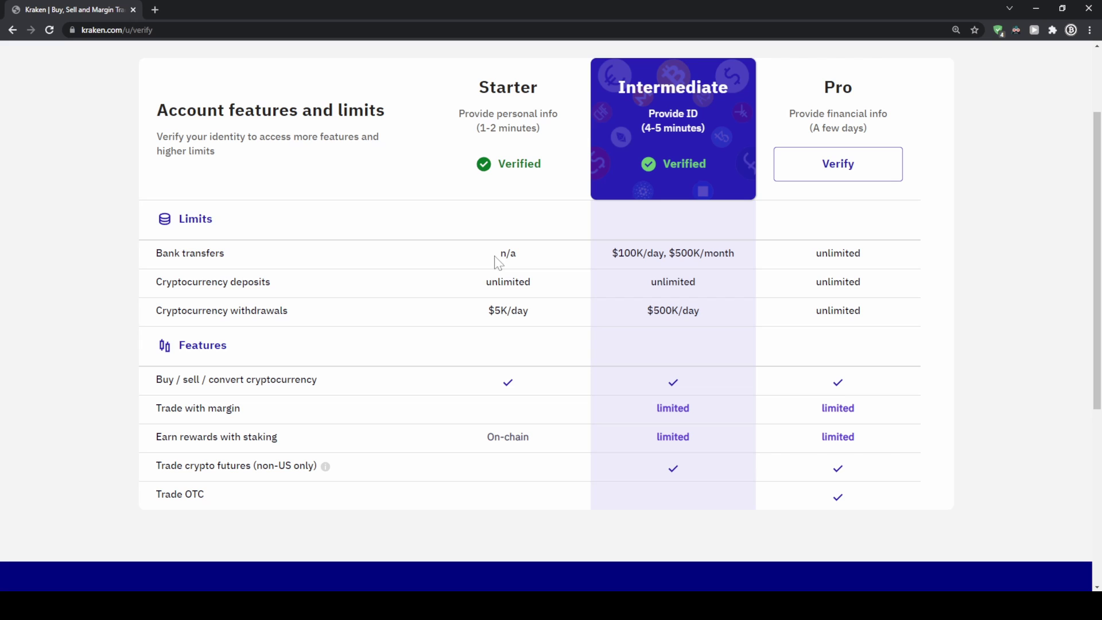
pyautogui.moveTo(485, 284); pyautogui.dragTo(532, 285)
pyautogui.click(506, 312)
pyautogui.click(533, 312)
pyautogui.moveTo(494, 253); pyautogui.dragTo(525, 253)
pyautogui.click(524, 251)
pyautogui.moveTo(649, 114); pyautogui.dragTo(684, 122)
pyautogui.click(634, 239)
pyautogui.moveTo(613, 253); pyautogui.dragTo(735, 253)
pyautogui.click(685, 253)
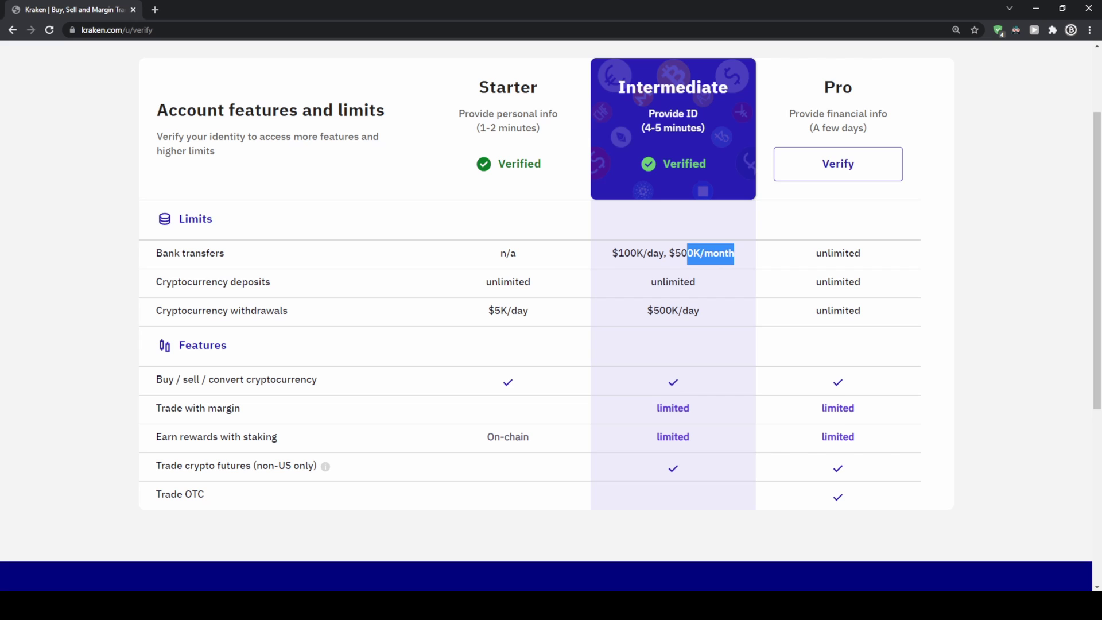
pyautogui.click(735, 254)
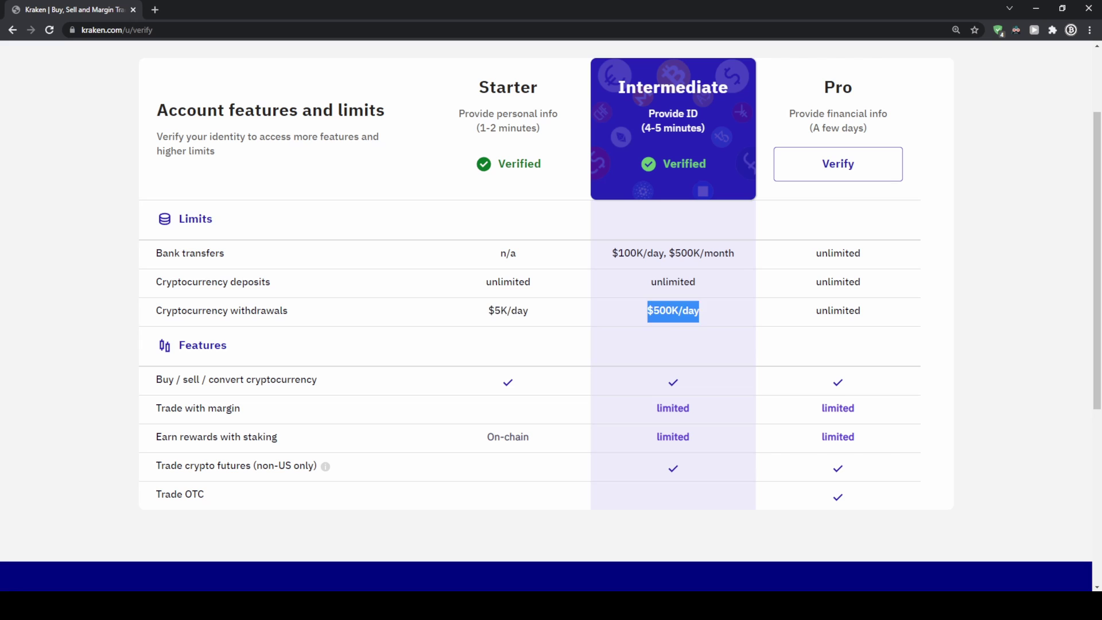
pyautogui.moveTo(487, 311); pyautogui.dragTo(695, 311)
pyautogui.click(701, 310)
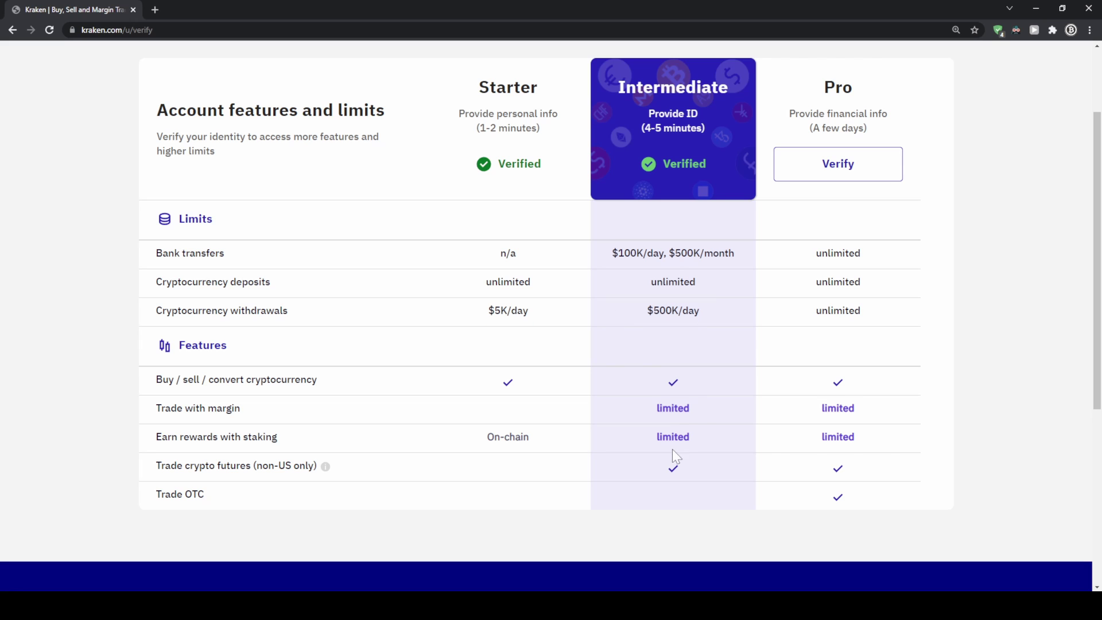
pyautogui.click(707, 439)
pyautogui.scroll(2, 609, 230)
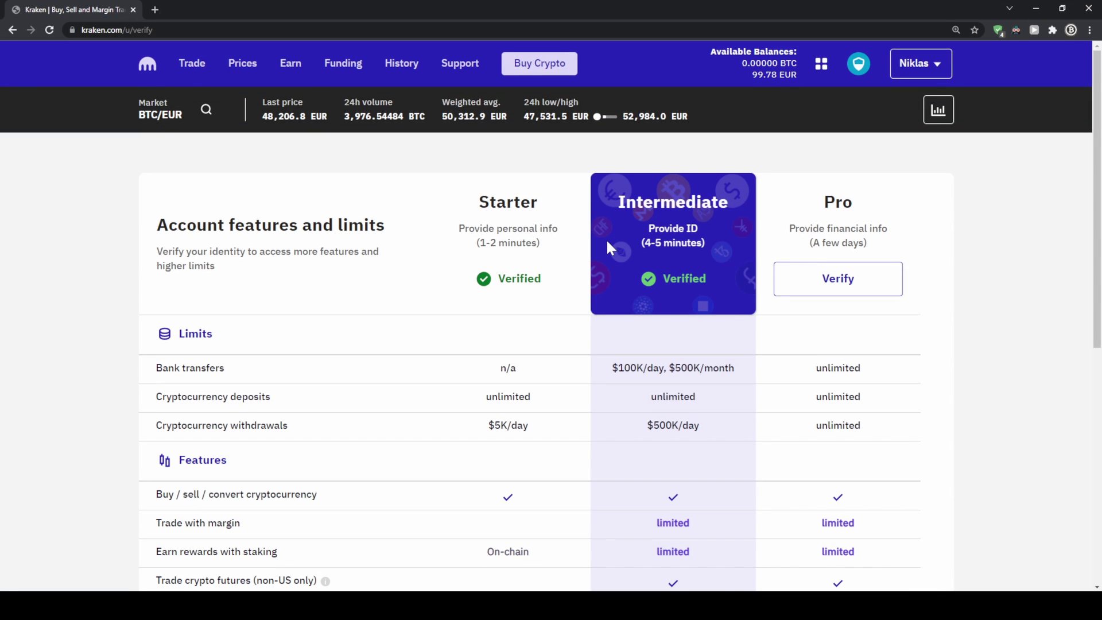
# Open Funding and scroll through the cash and crypto balances and the €1,000 euro deposit.
pyautogui.click(356, 80)
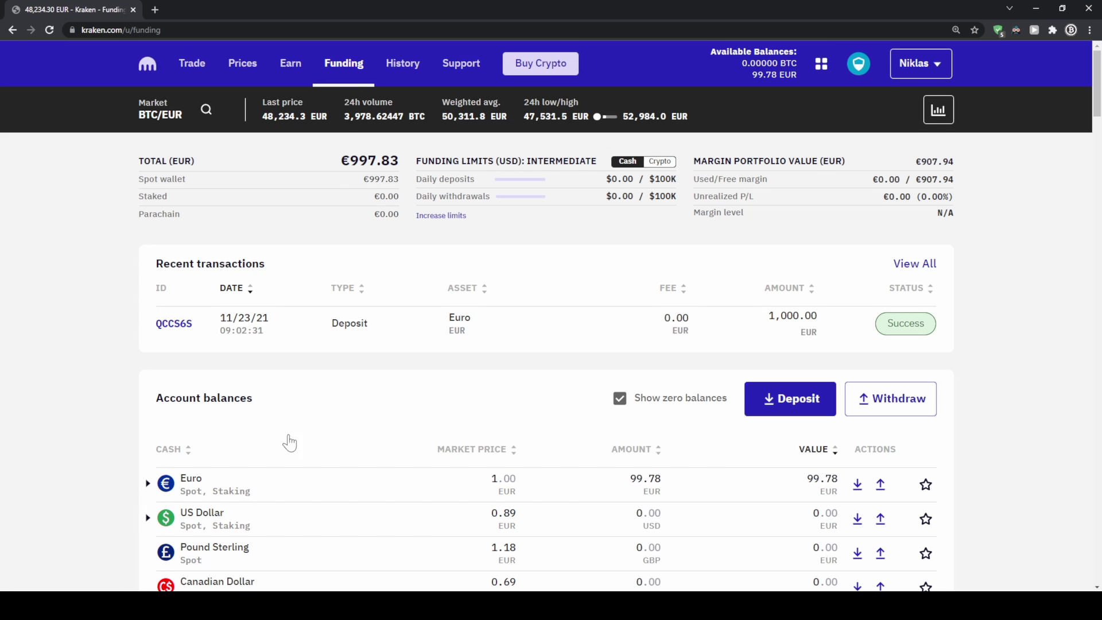
pyautogui.scroll(-2, 228, 348)
pyautogui.scroll(-2, 208, 317)
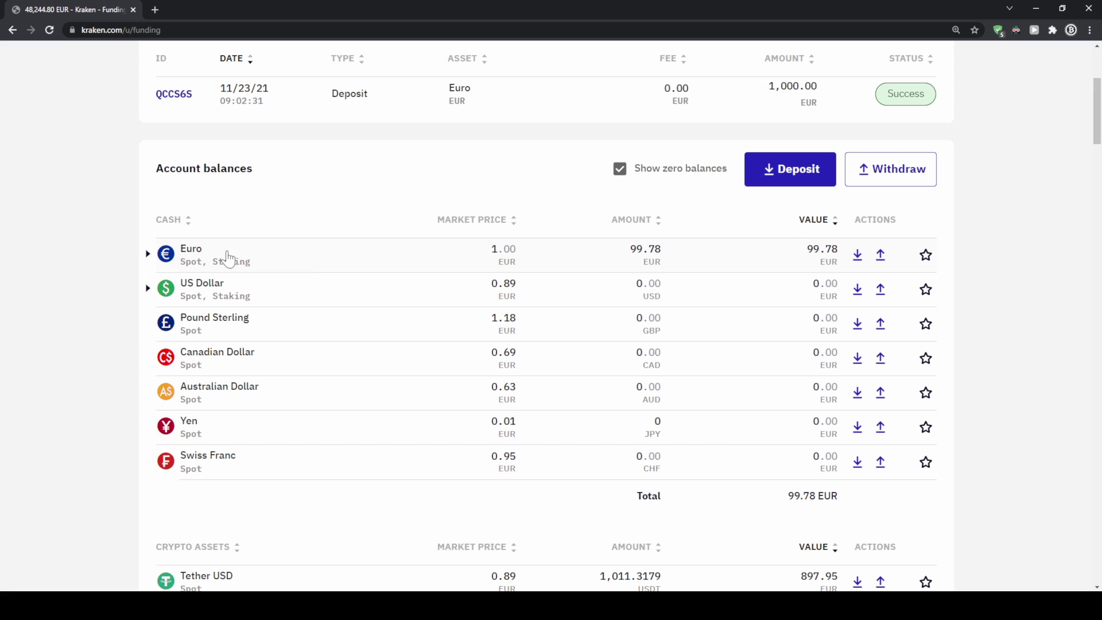
pyautogui.scroll(-3, 283, 236)
pyautogui.scroll(-2, 278, 218)
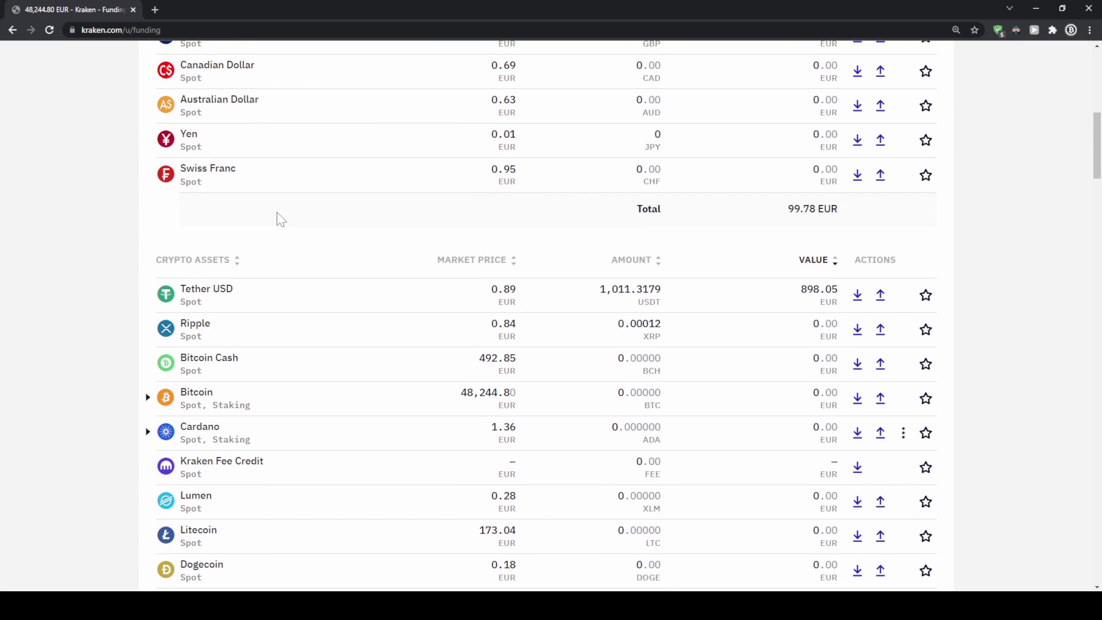
pyautogui.scroll(-1, 274, 221)
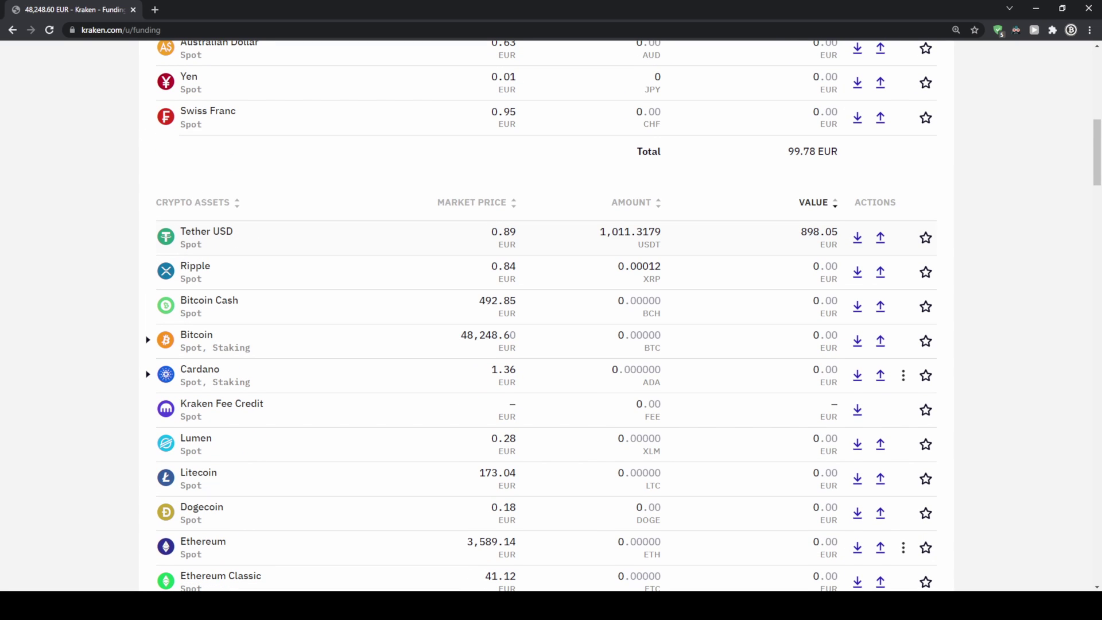
pyautogui.scroll(-1, 303, 399)
pyautogui.scroll(-5, 407, 278)
pyautogui.scroll(-6, 370, 381)
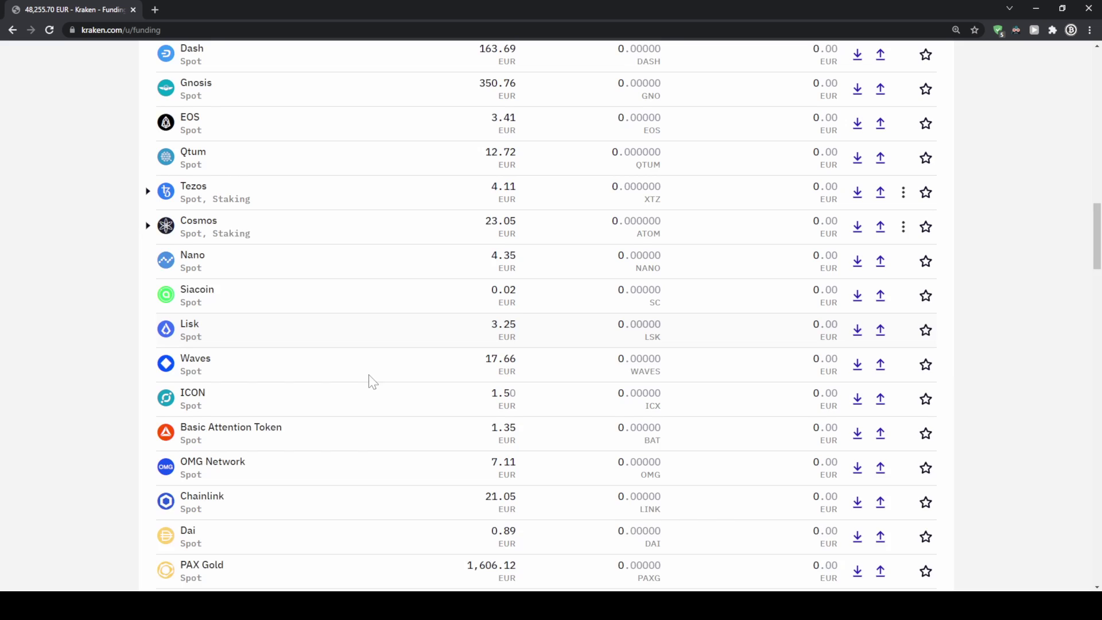
pyautogui.scroll(-5, 388, 338)
pyautogui.scroll(-6, 373, 344)
pyautogui.scroll(-6, 357, 367)
pyautogui.scroll(2, 367, 402)
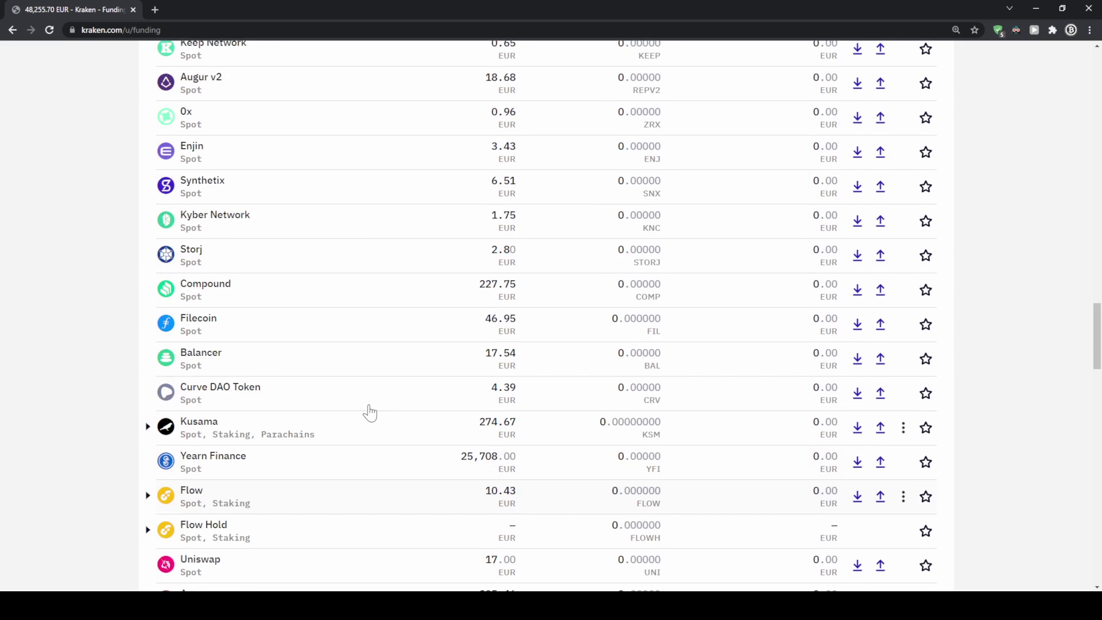
pyautogui.scroll(20, 470, 379)
pyautogui.scroll(-2, 470, 360)
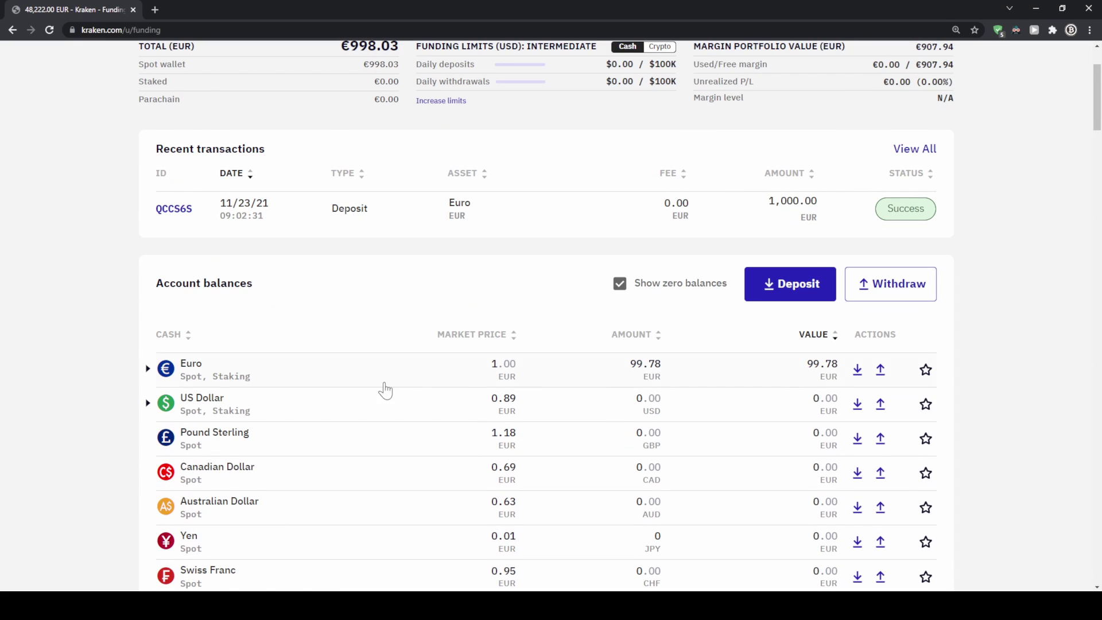
pyautogui.scroll(-2, 402, 345)
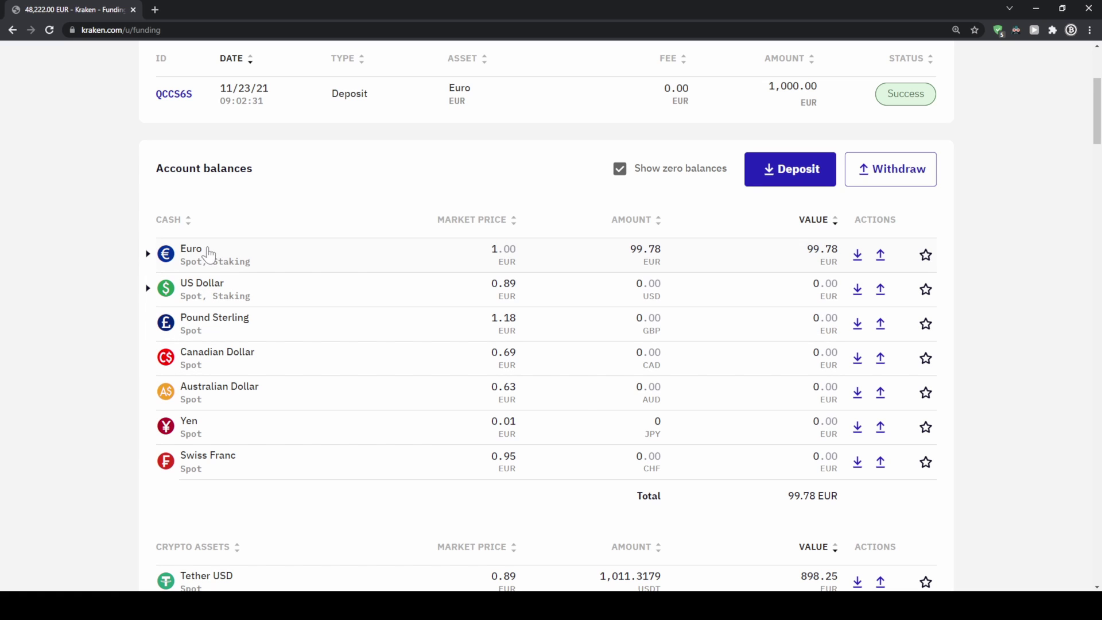
# Start a manual Euro deposit with an amount of 500.00.
pyautogui.click(858, 255)
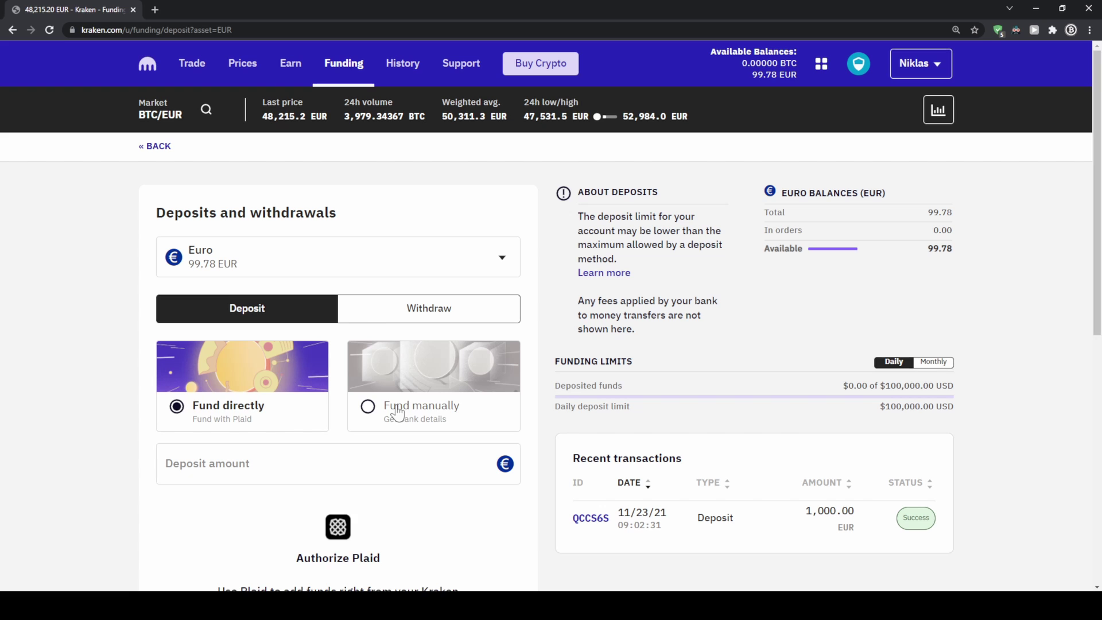
pyautogui.click(374, 412)
pyautogui.scroll(-2, 429, 418)
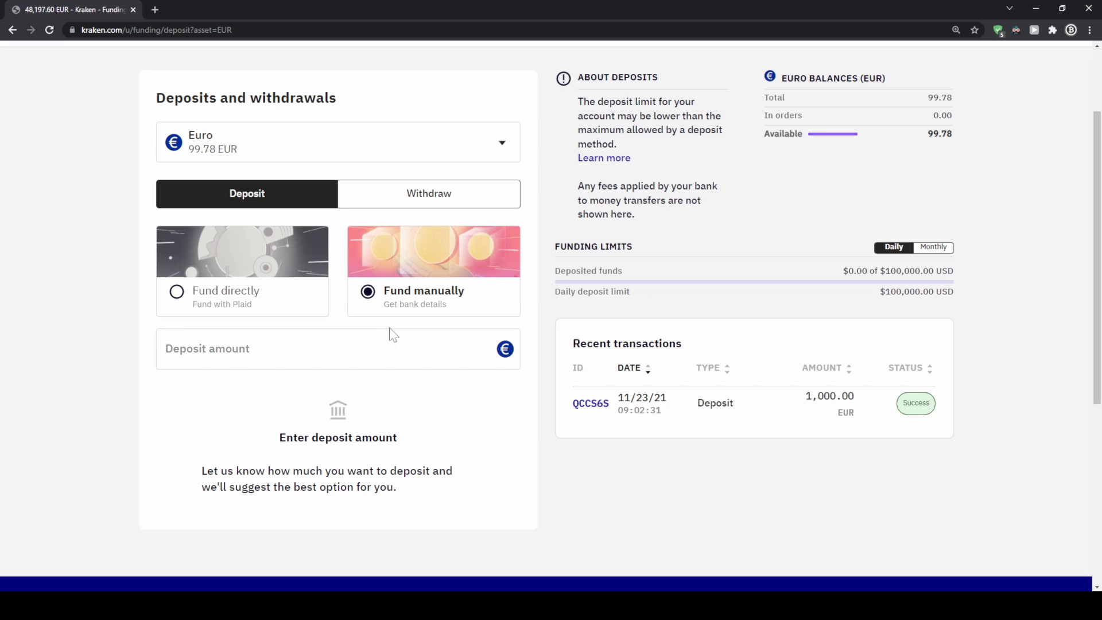
pyautogui.click(198, 353)
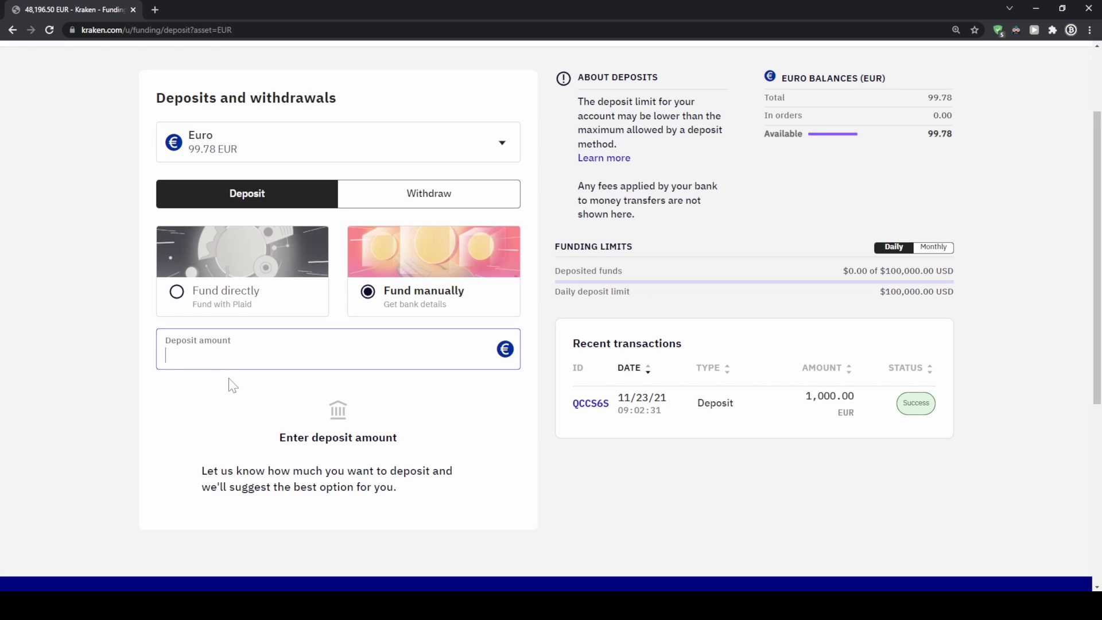
pyautogui.write('500')
pyautogui.click(99, 326)
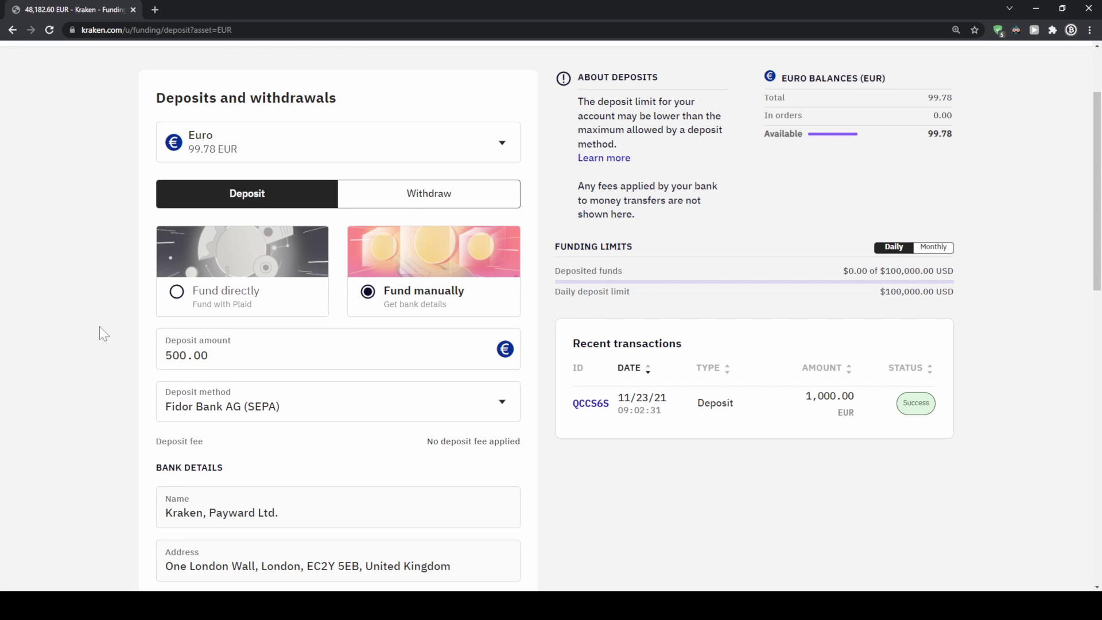
# Keep Fidor Bank AG (SEPA), then copy the recipient name Kraken, Payward Ltd. and the IBAN.
pyautogui.scroll(-2, 107, 323)
pyautogui.click(253, 290)
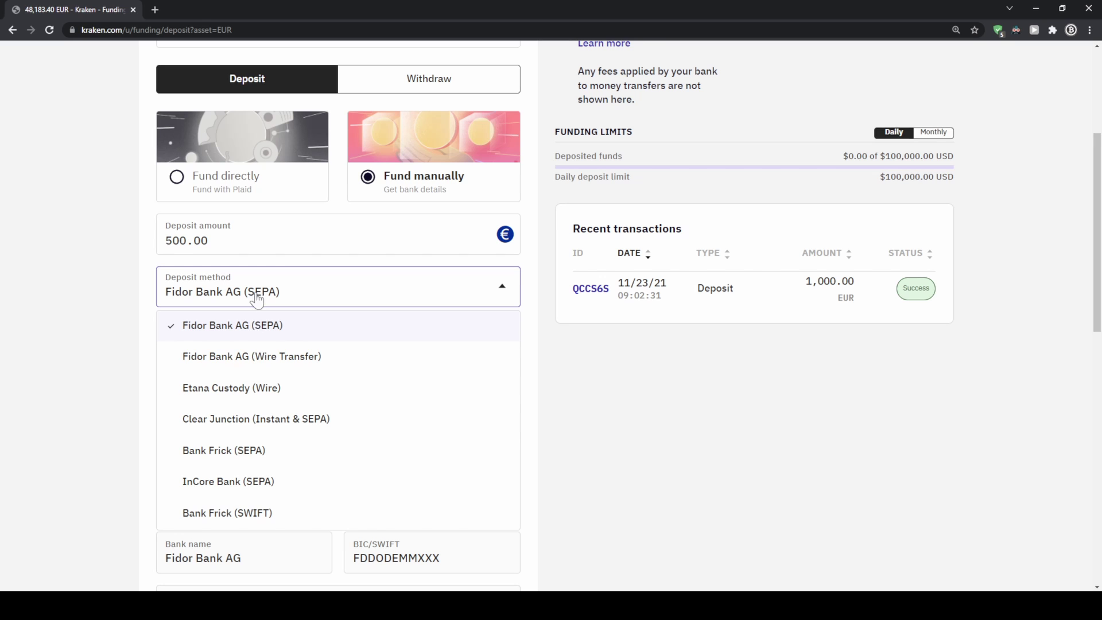
pyautogui.click(237, 325)
pyautogui.scroll(-4, 89, 216)
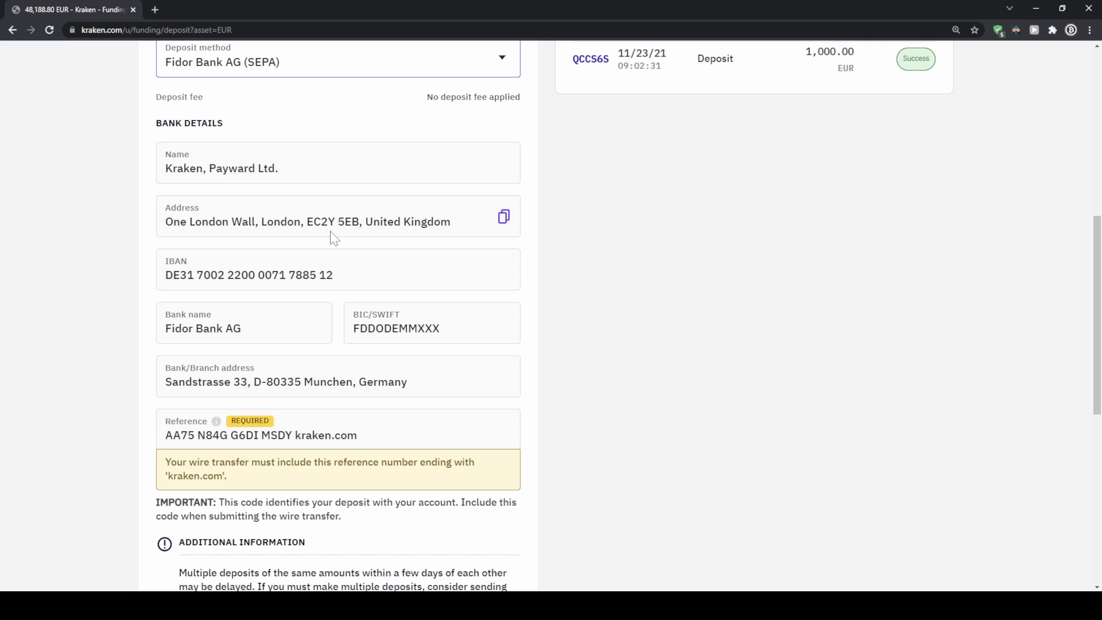
pyautogui.moveTo(337, 163)
pyautogui.click(505, 163)
pyautogui.moveTo(338, 270)
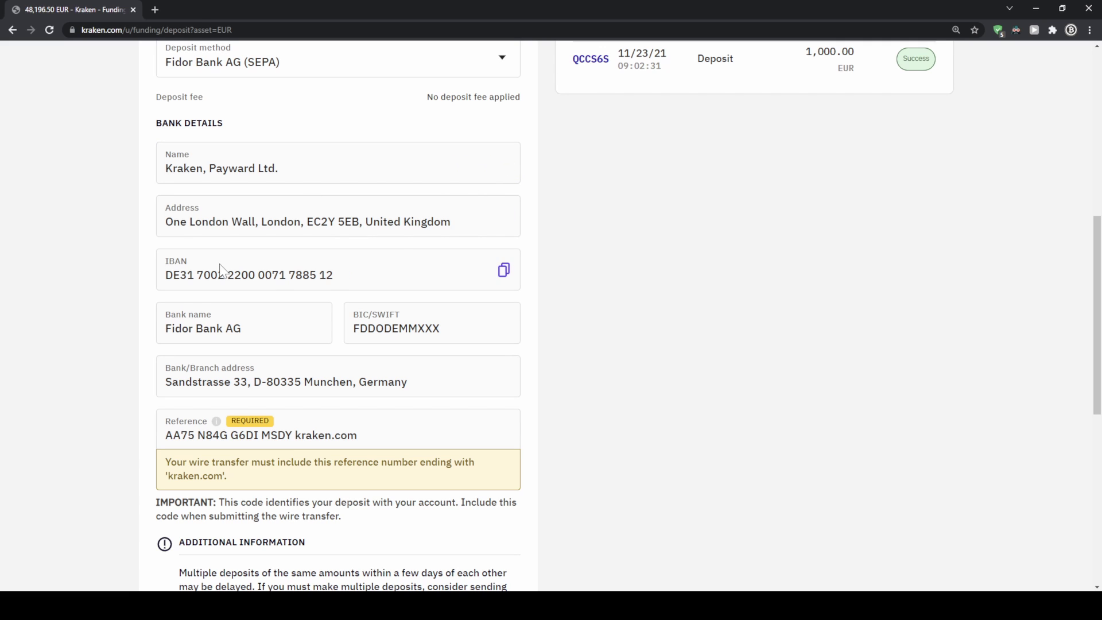
pyautogui.click(503, 272)
pyautogui.scroll(5, 552, 471)
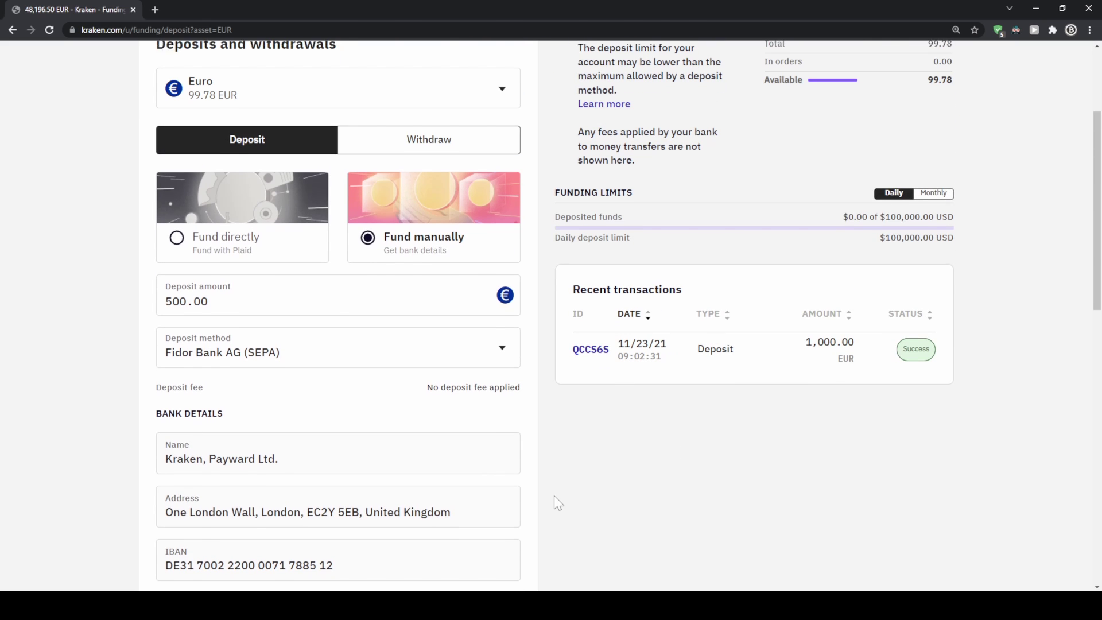
pyautogui.scroll(3, 554, 495)
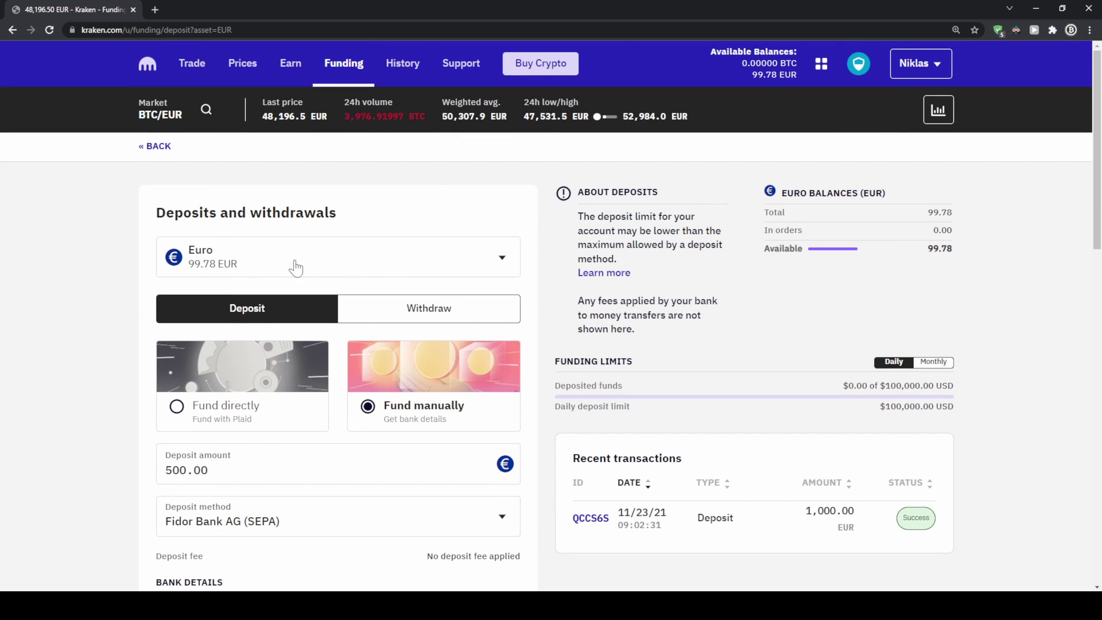
# Switch the deposit currency to US Dollar via a 'usd' search and enter 500.
pyautogui.click(259, 263)
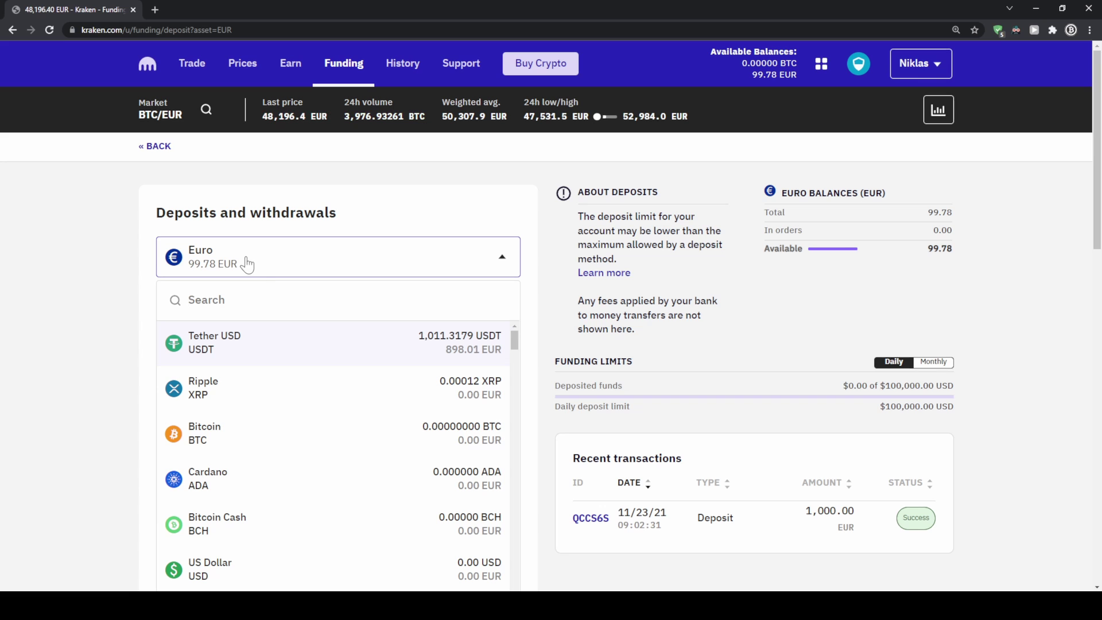
pyautogui.write('usd')
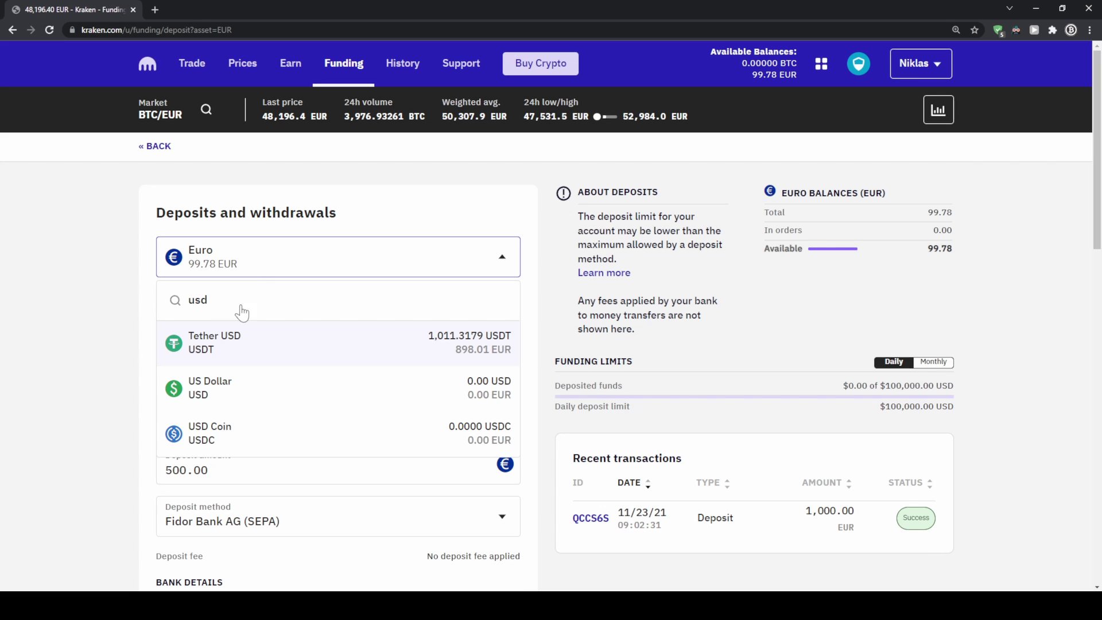
pyautogui.click(221, 391)
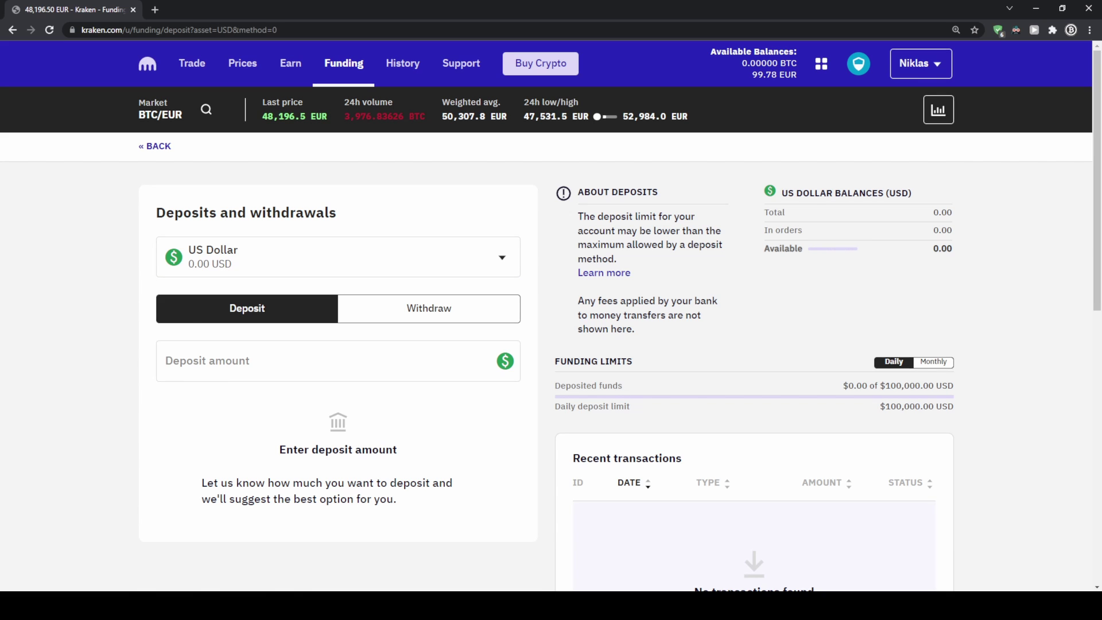
pyautogui.click(229, 361)
pyautogui.write('5')
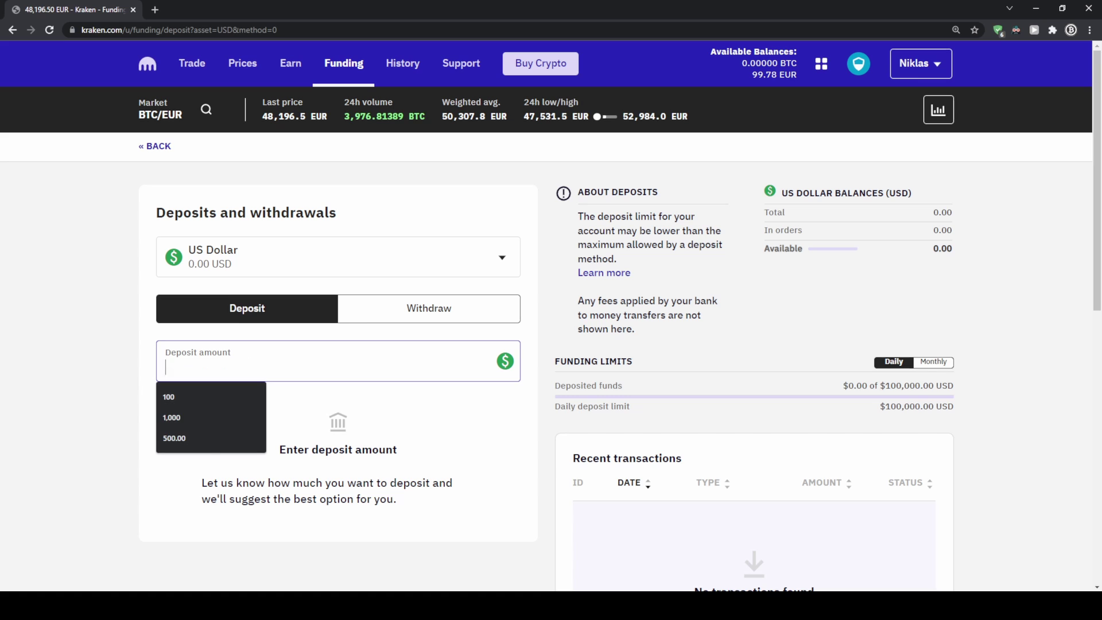
pyautogui.write('00.00')
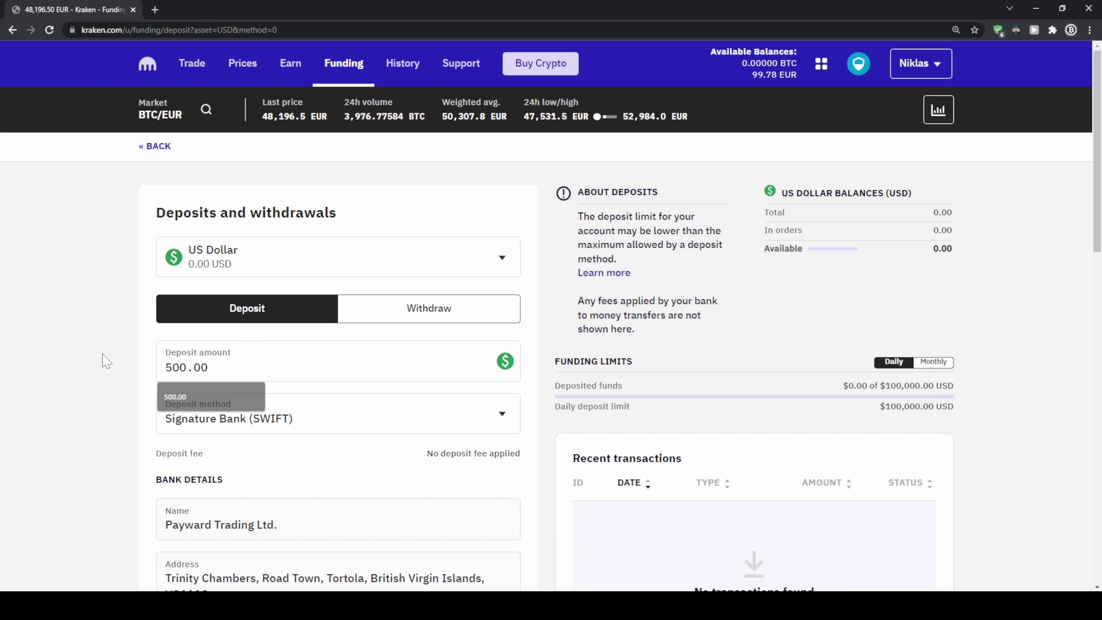
# Keep Signature Bank (SWIFT), then copy the beneficiary name and bank account number.
pyautogui.click(221, 428)
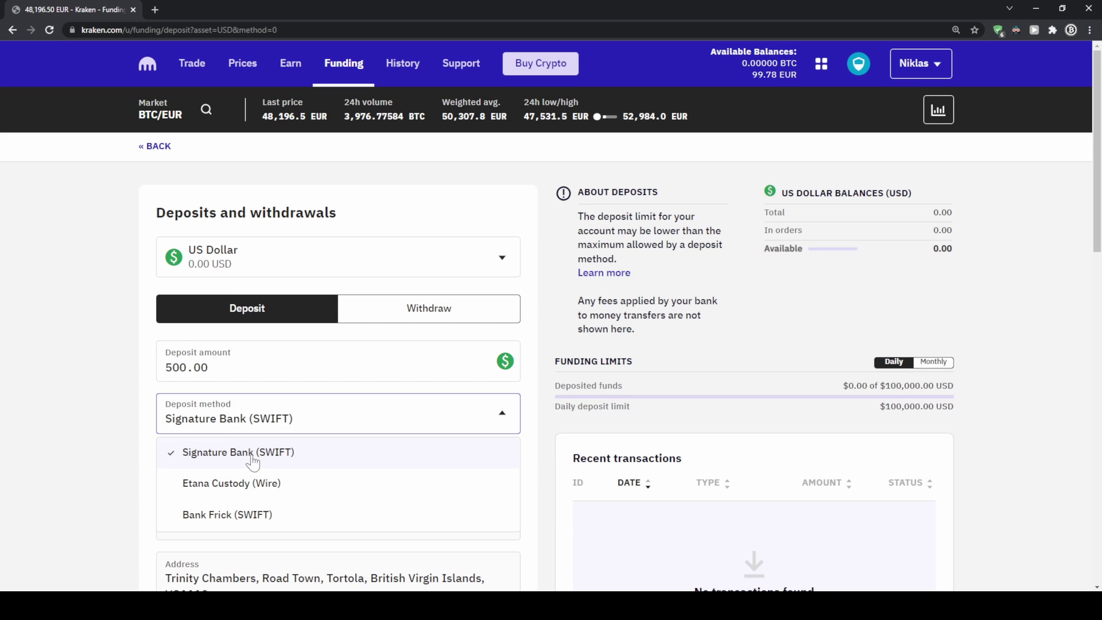
pyautogui.click(287, 455)
pyautogui.scroll(-1, 148, 349)
pyautogui.scroll(-4, 148, 349)
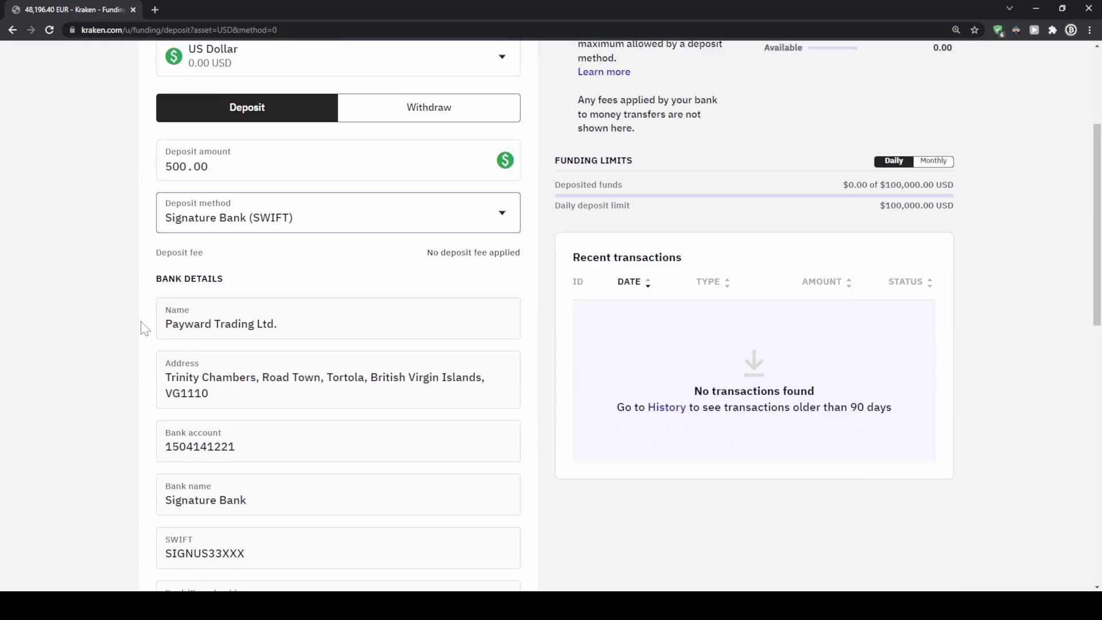
pyautogui.click(503, 290)
pyautogui.scroll(-1, 503, 293)
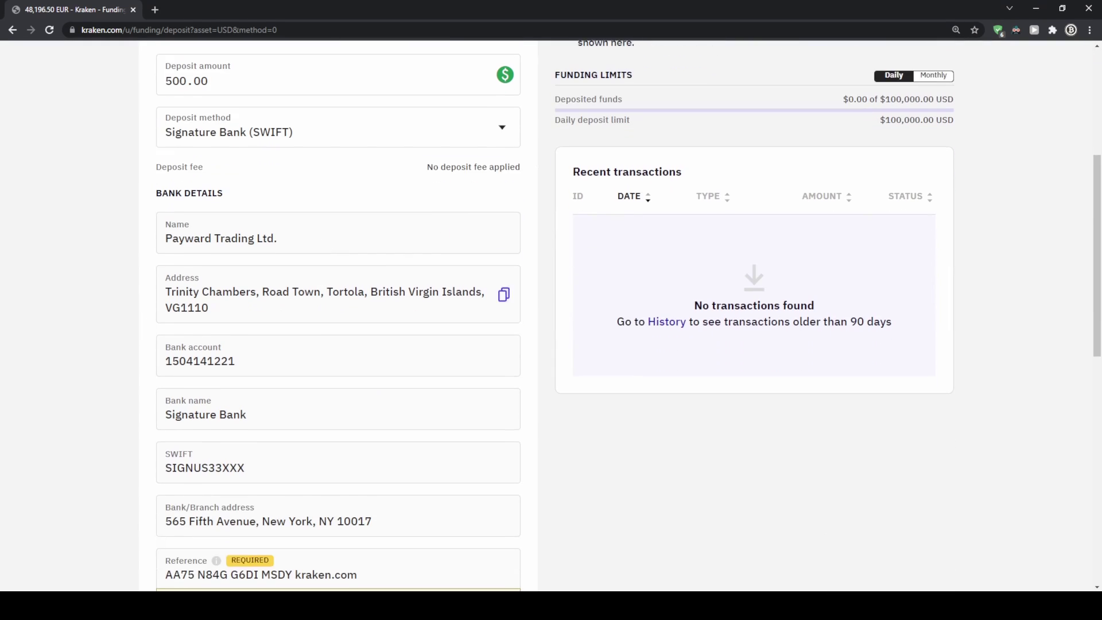
pyautogui.click(499, 357)
pyautogui.scroll(-3, 378, 355)
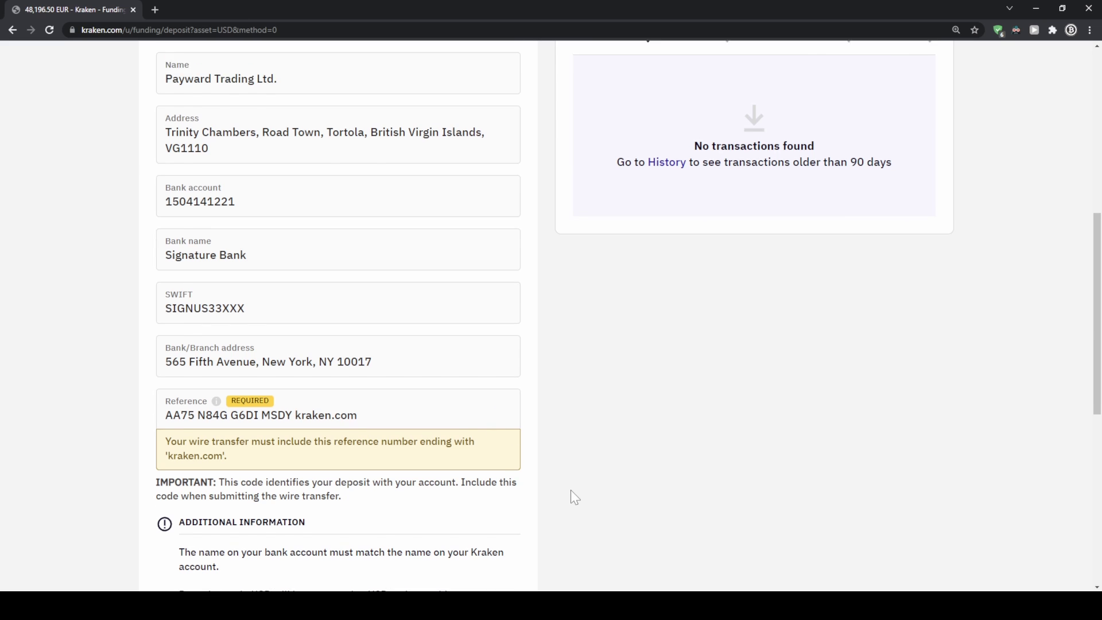
pyautogui.scroll(5, 571, 490)
pyautogui.scroll(3, 564, 499)
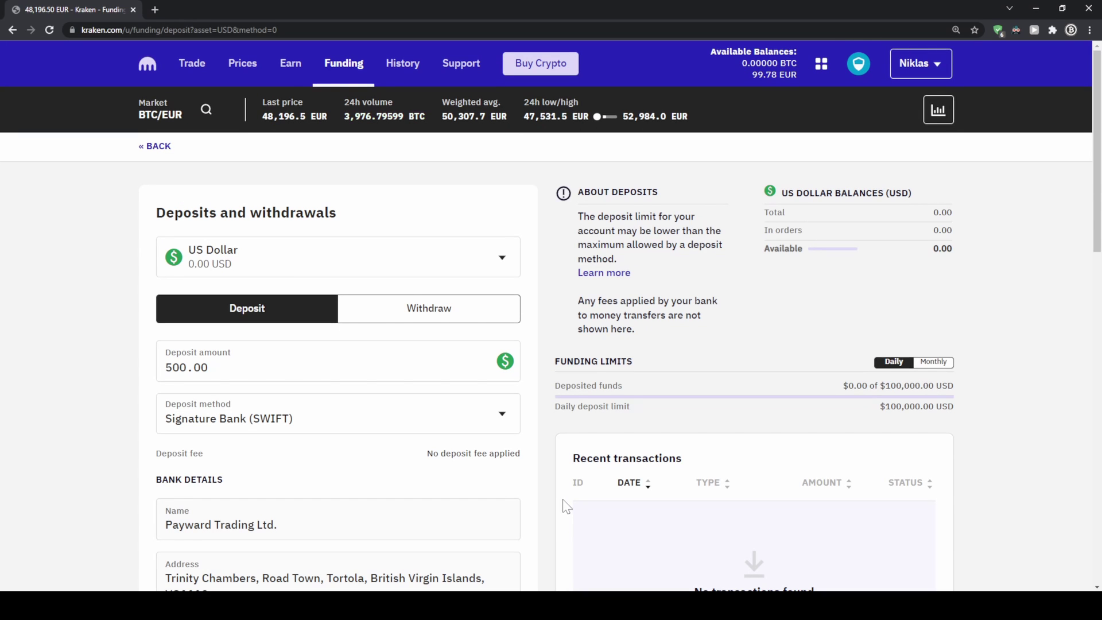
# From Funding's Crypto Assets, open Bitcoin's deposit page and copy its address next to the QR code.
pyautogui.click(344, 78)
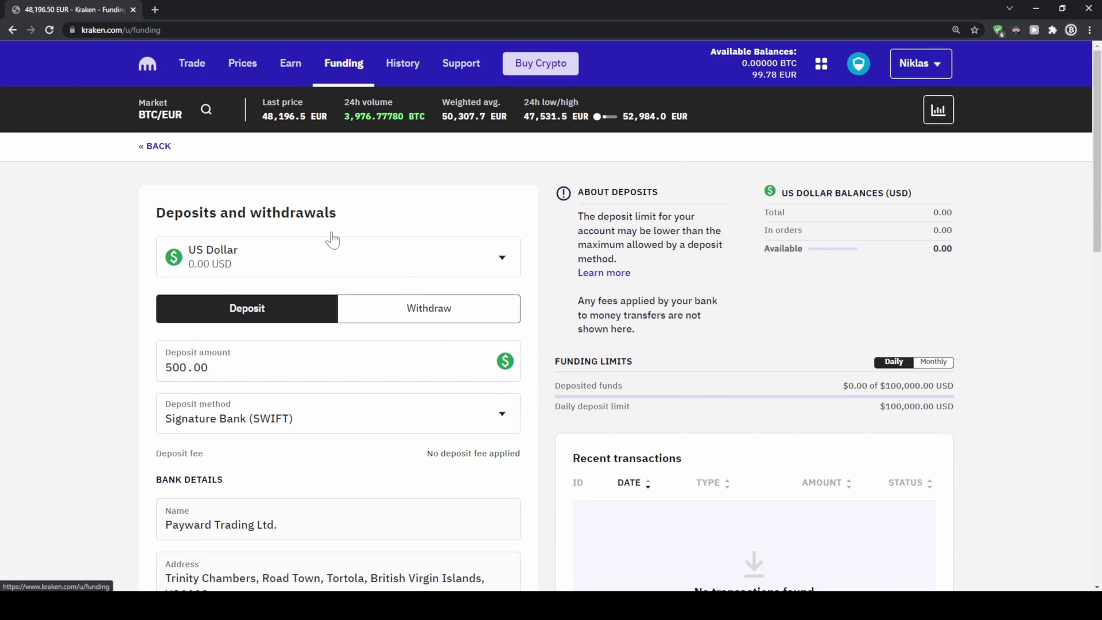
pyautogui.scroll(-4, 335, 252)
pyautogui.scroll(-5, 338, 263)
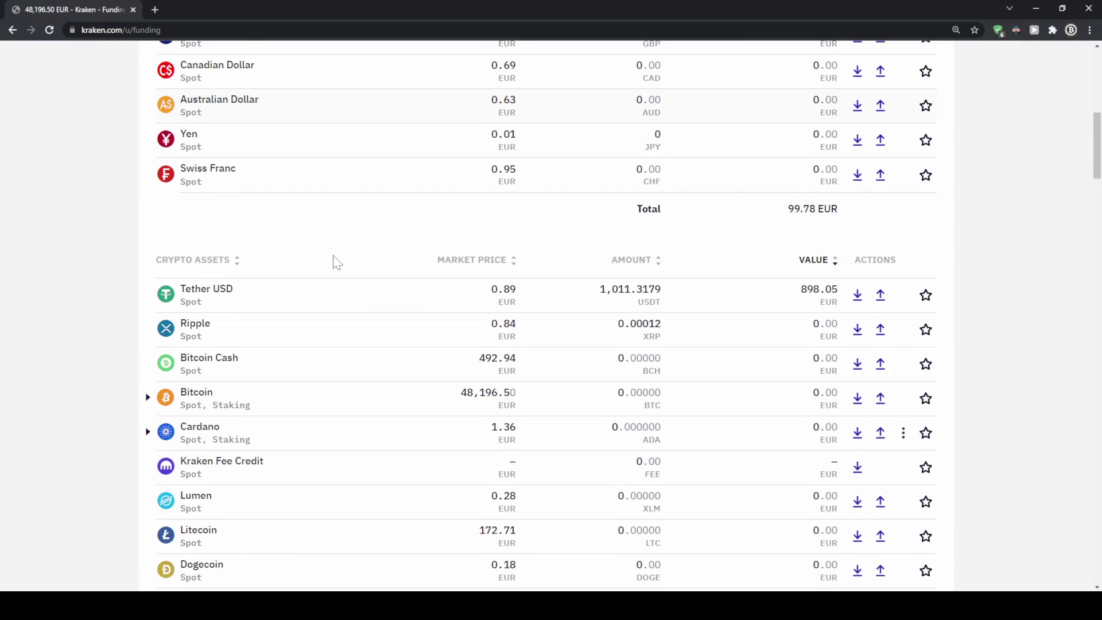
pyautogui.scroll(-2, 334, 260)
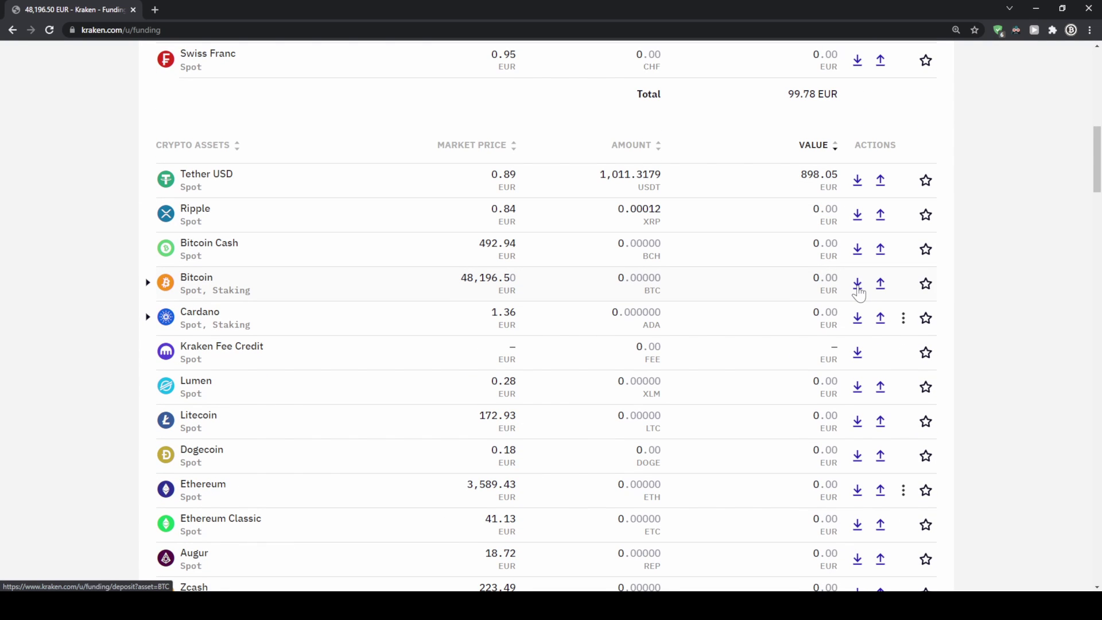
pyautogui.click(858, 286)
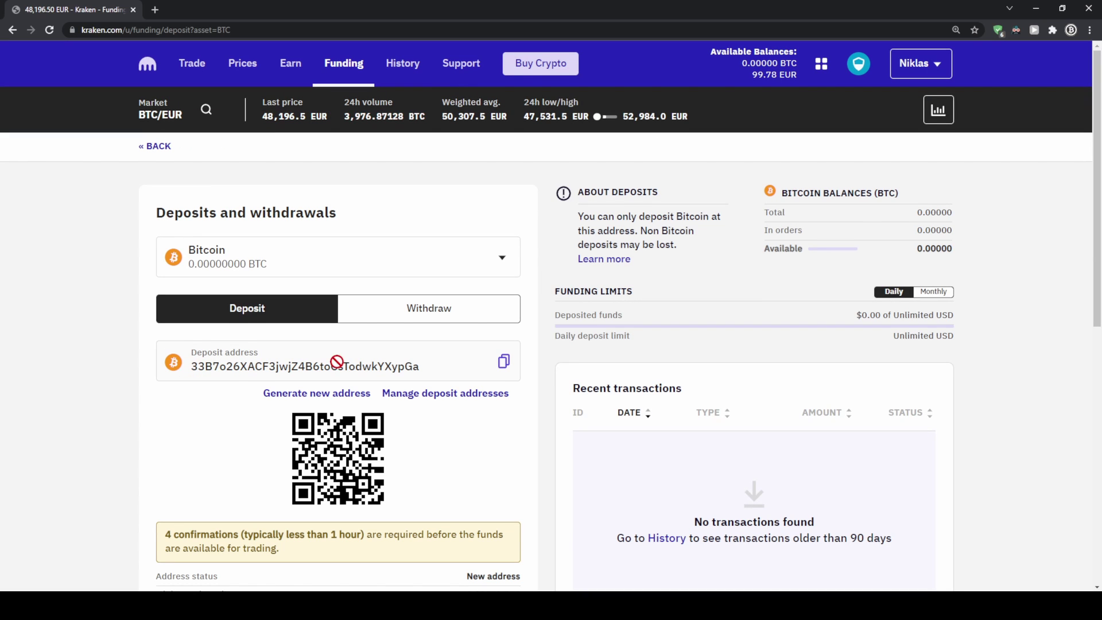
pyautogui.click(504, 362)
pyautogui.scroll(-2, 239, 456)
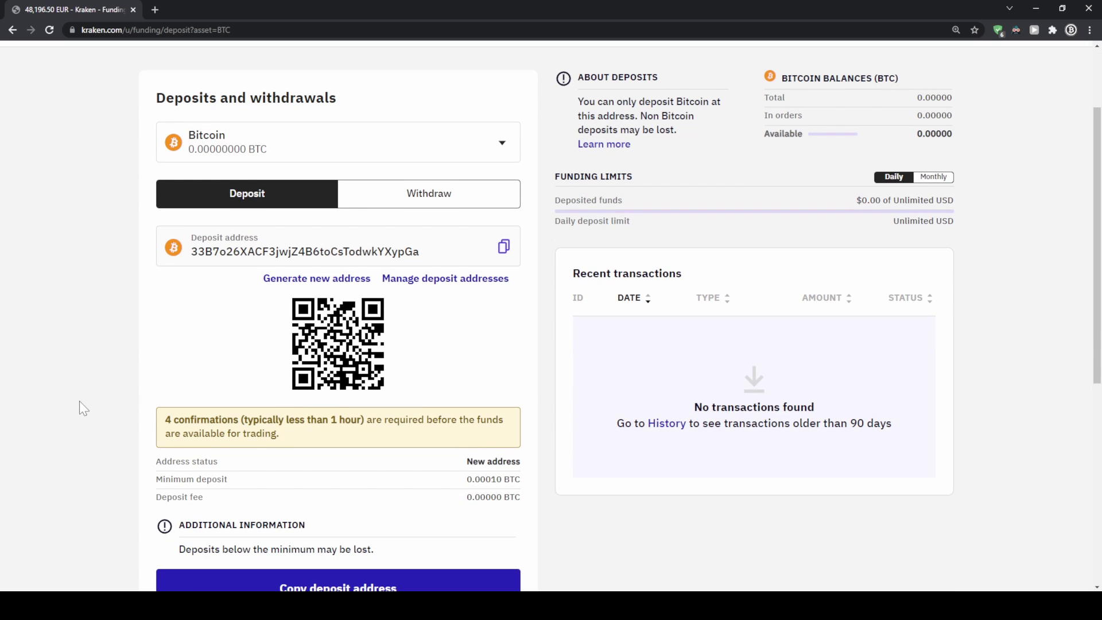
pyautogui.scroll(2, 83, 397)
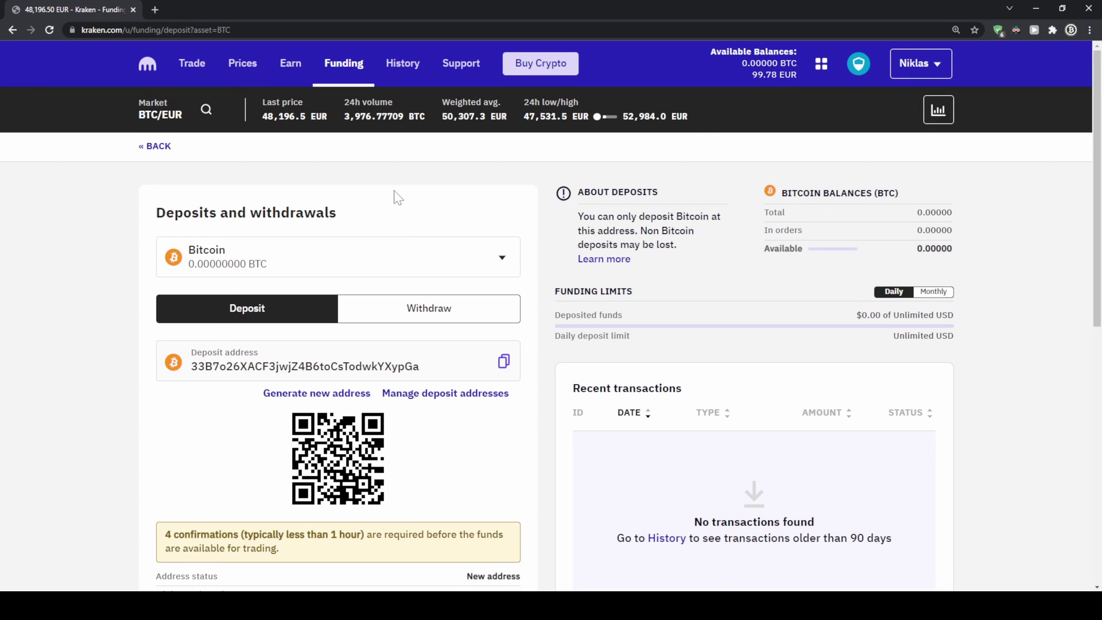
# Go back to Funding and scroll through its totals, recent transactions and account balances.
pyautogui.click(344, 68)
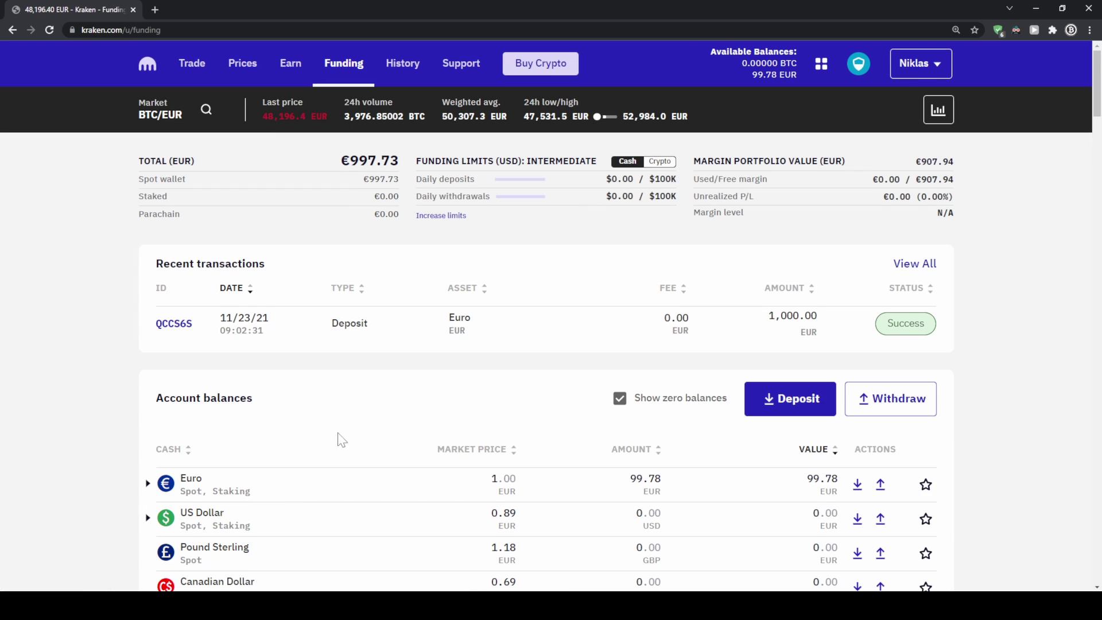
pyautogui.scroll(-3, 536, 298)
pyautogui.scroll(-1, 772, 319)
pyautogui.scroll(-4, 830, 397)
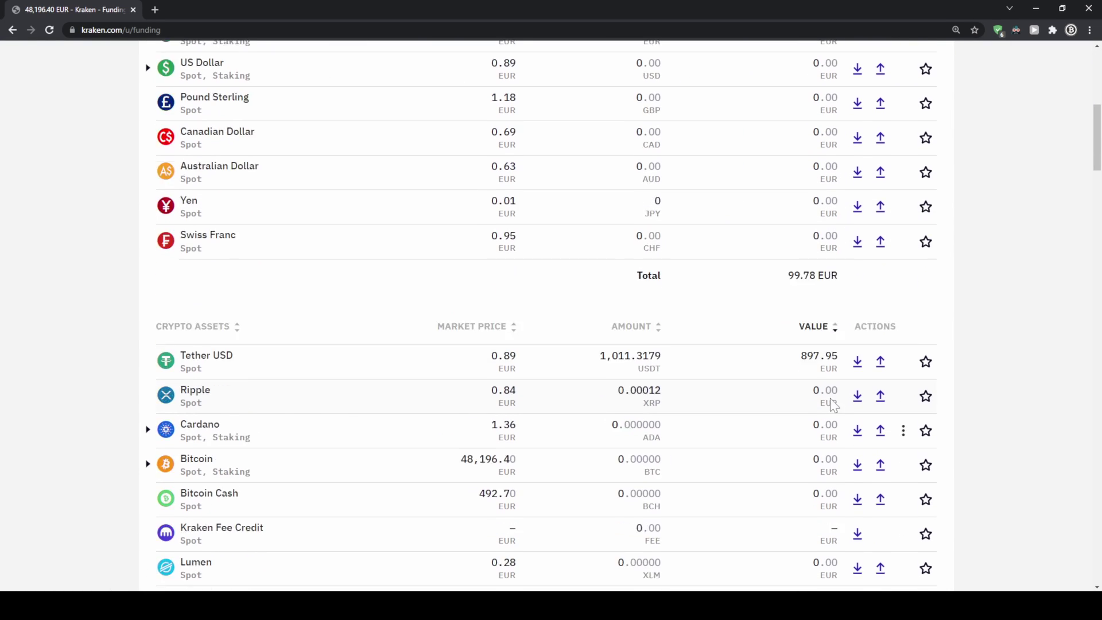
pyautogui.scroll(-1, 830, 397)
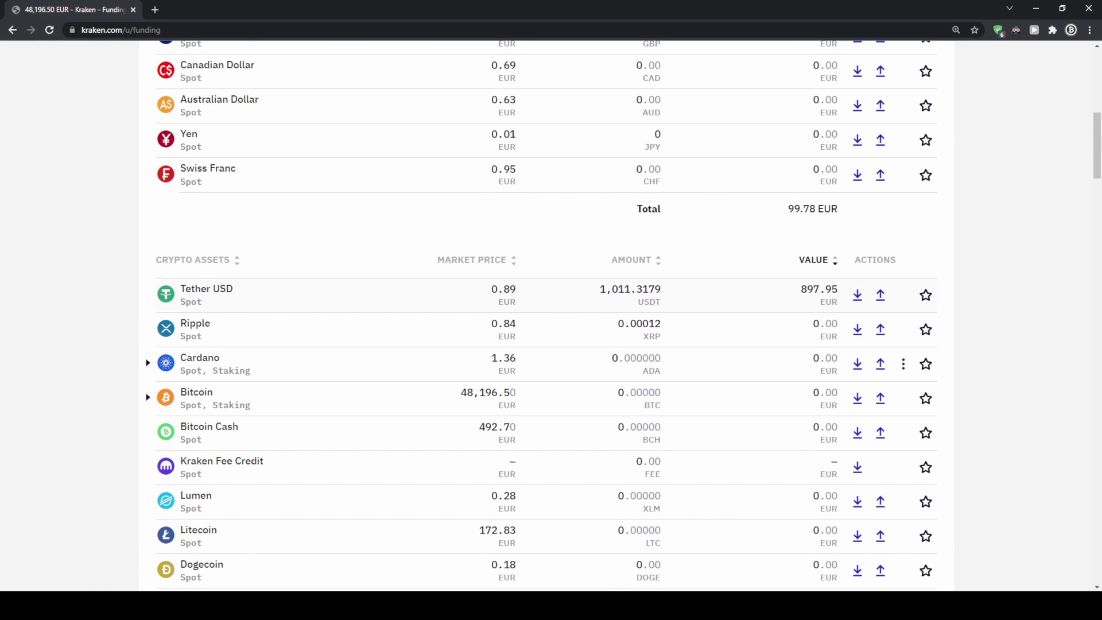
pyautogui.scroll(3, 778, 456)
pyautogui.scroll(3, 732, 333)
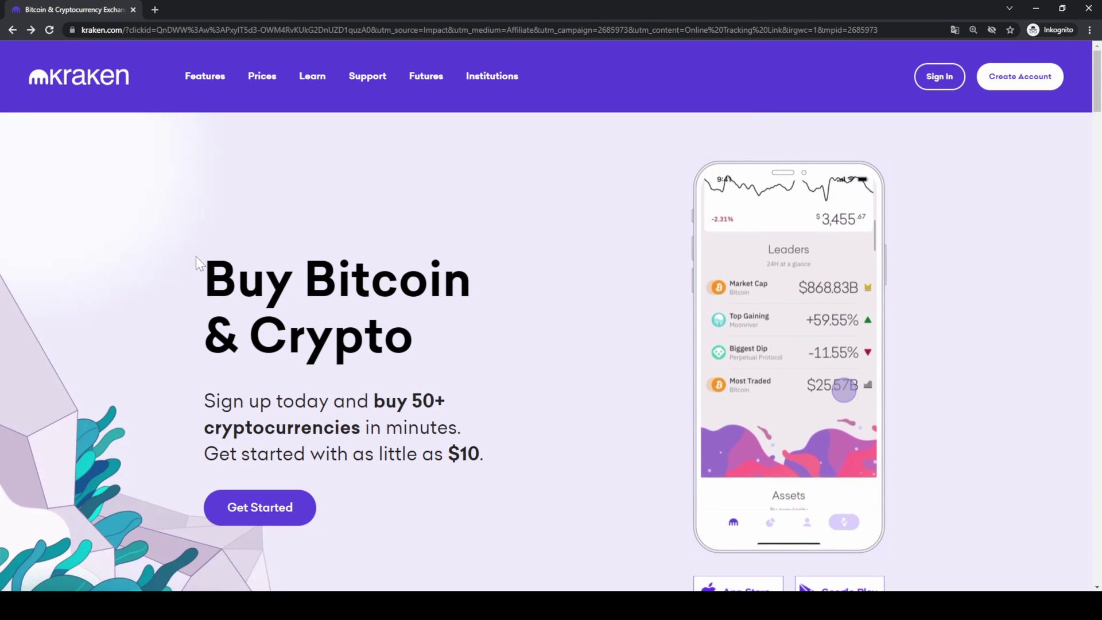
# Choose Get Started on the Kraken homepage to begin the Create your account sign-up.
pyautogui.click(238, 505)
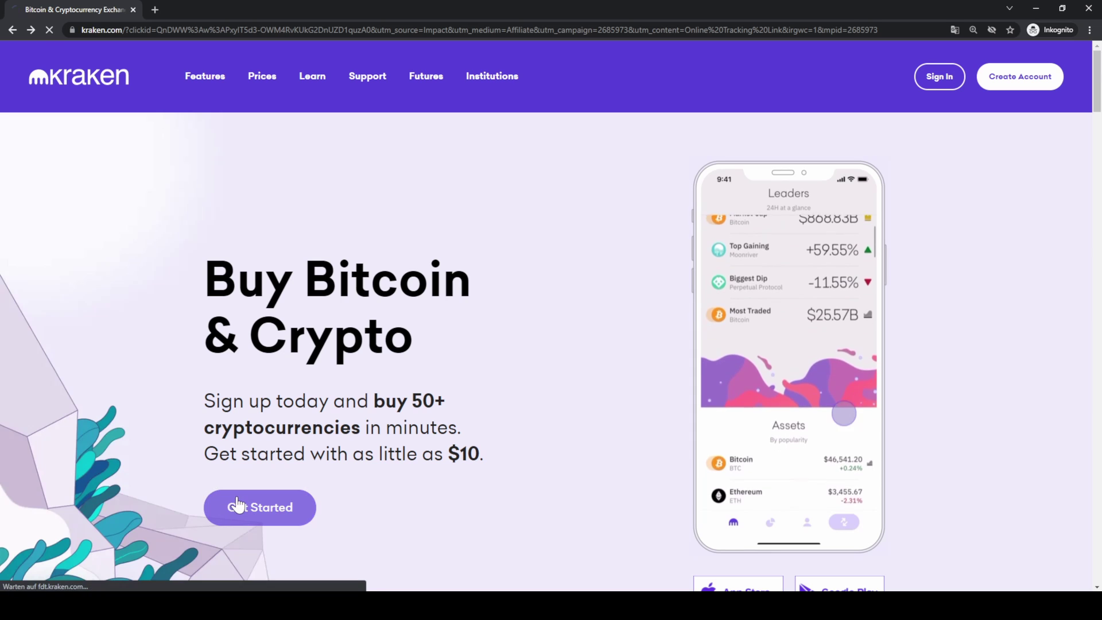